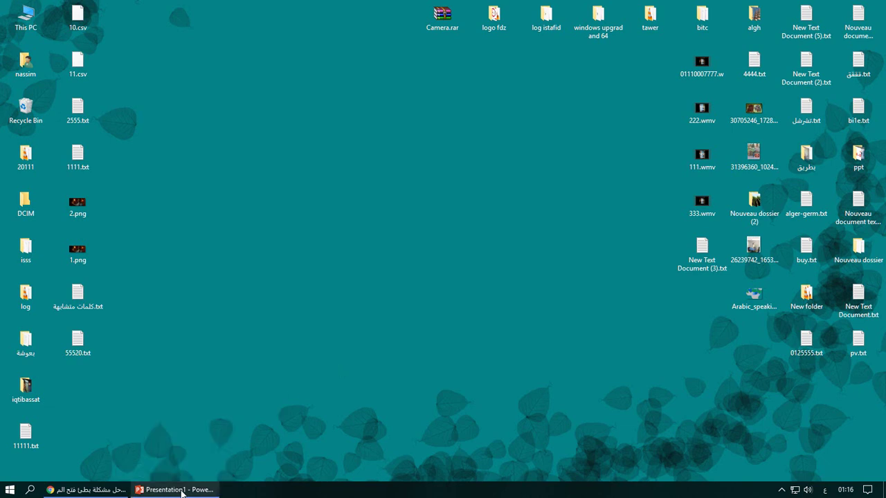
Minimize PowerPoint to reach the desktop and launch VLC media player from the Start menu
left_click(178, 493)
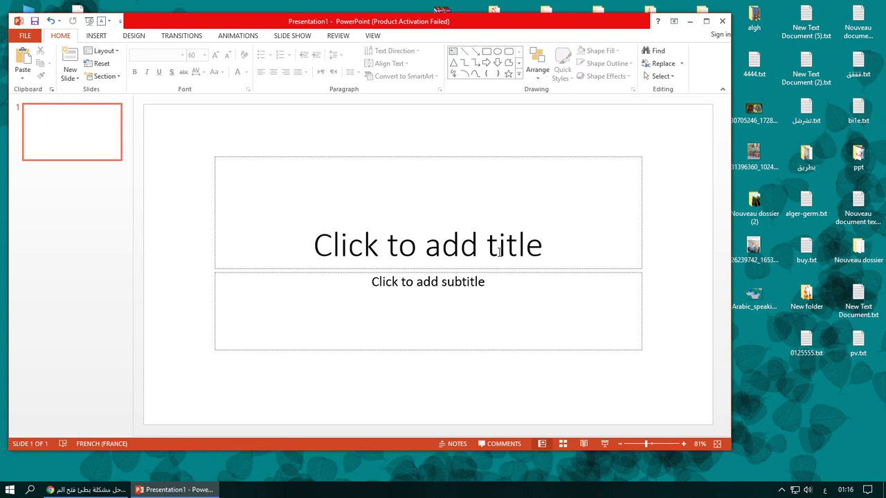
left_click(690, 22)
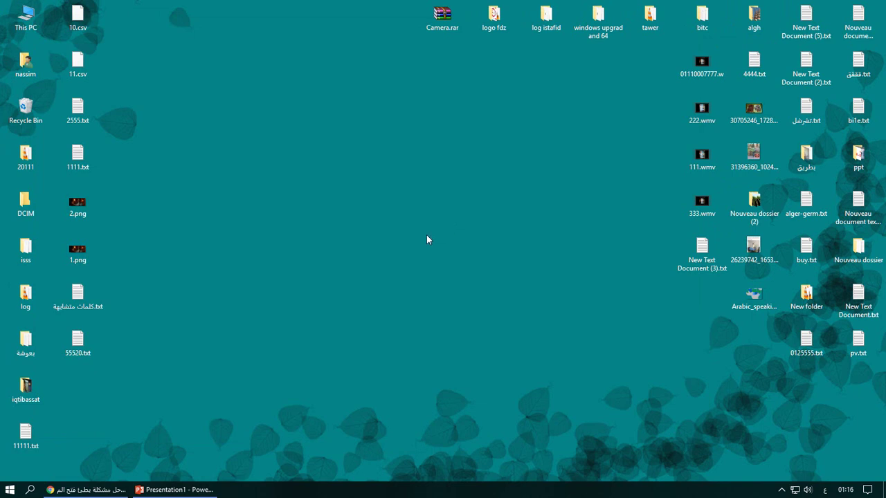
left_click(782, 490)
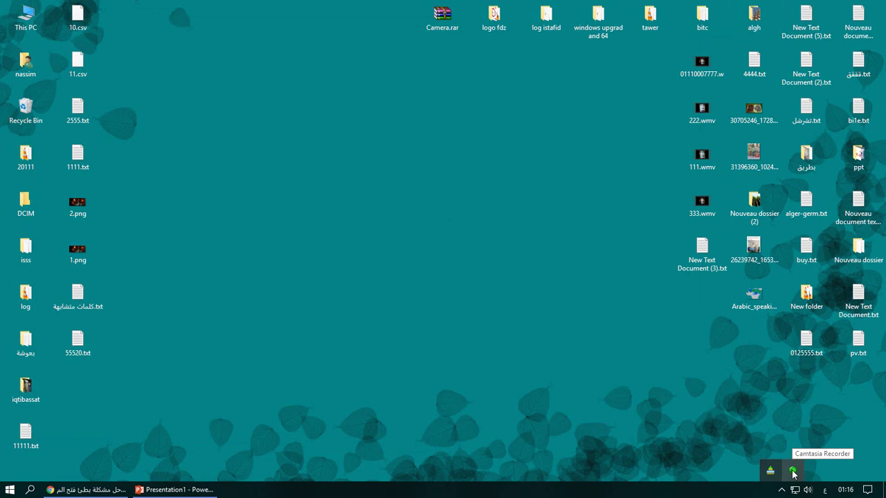
left_click(621, 411)
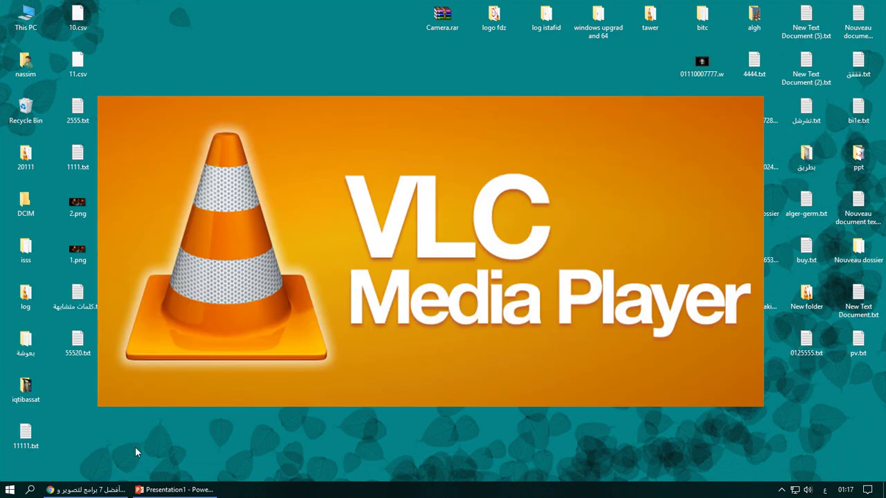
left_click(11, 491)
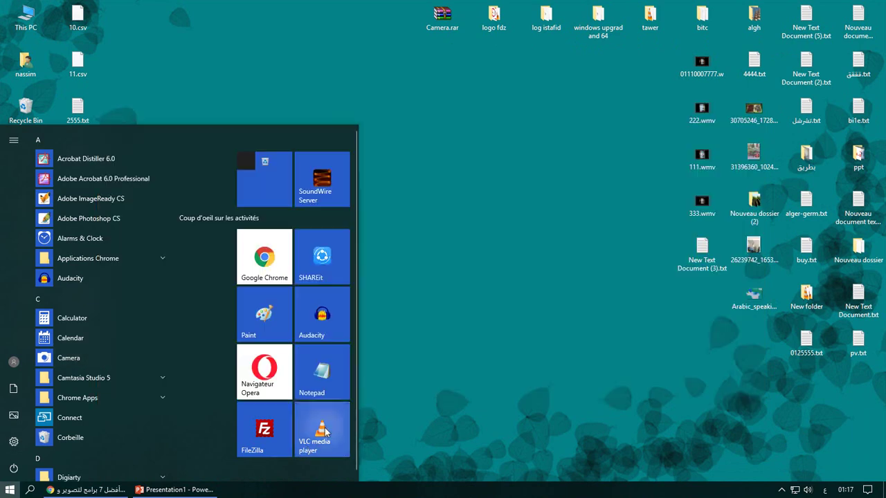
left_click(325, 428)
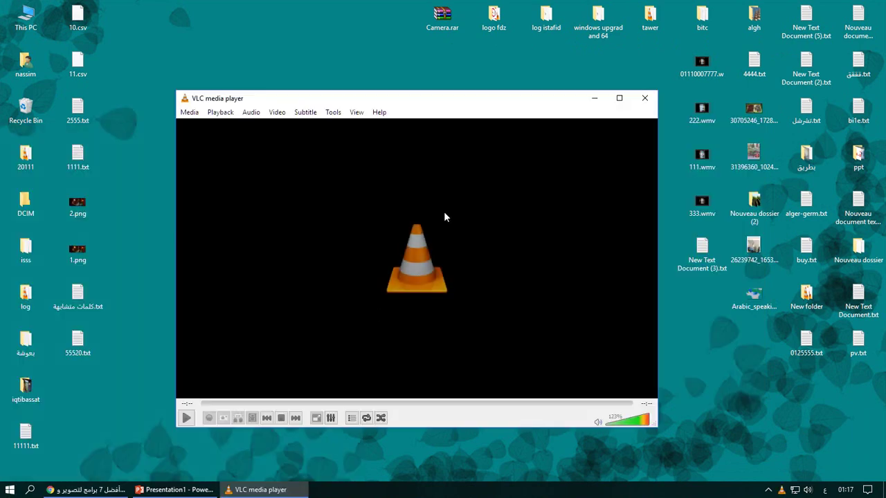
Open a capture device in VLC with Desktop capture mode at a 25 f/s frame rate
left_click(189, 112)
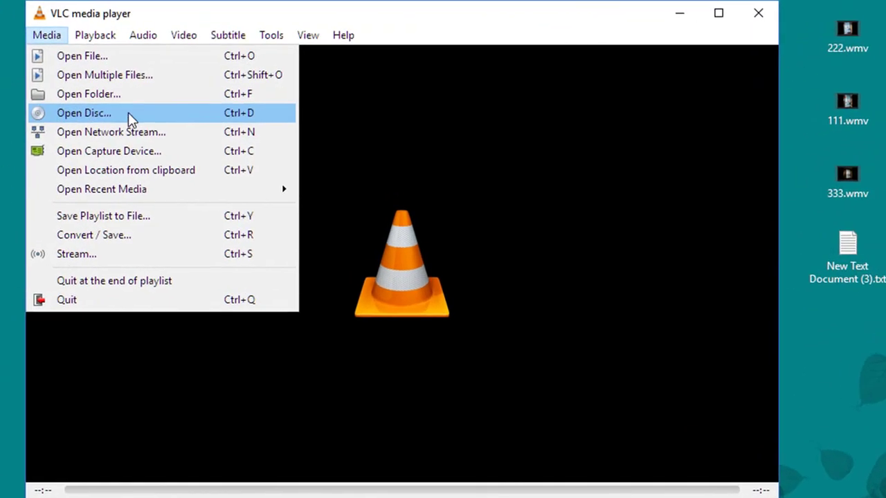
left_click(115, 135)
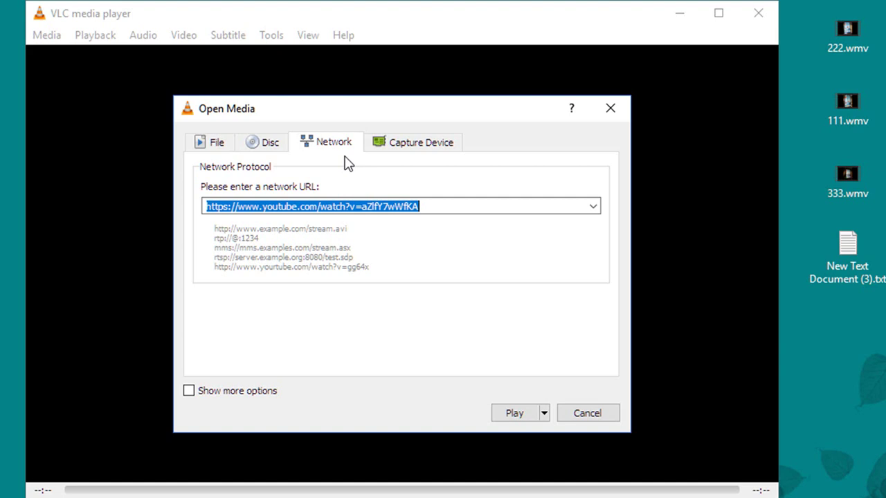
left_click(406, 144)
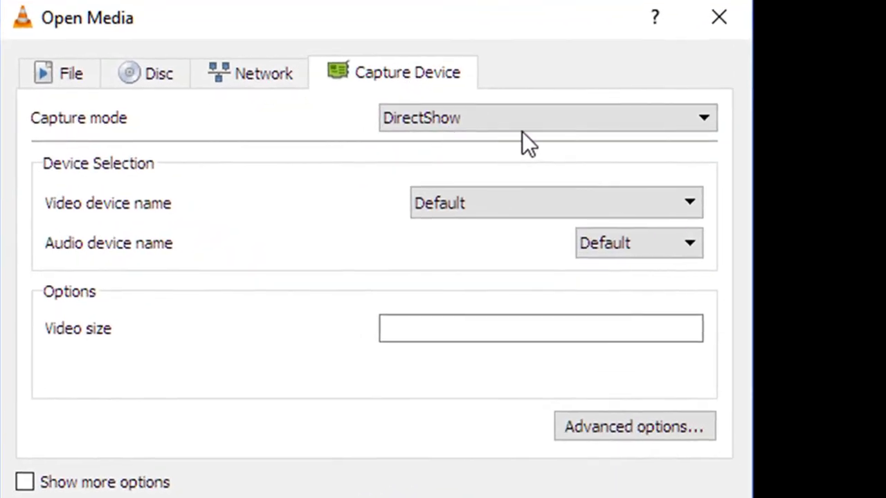
left_click(514, 168)
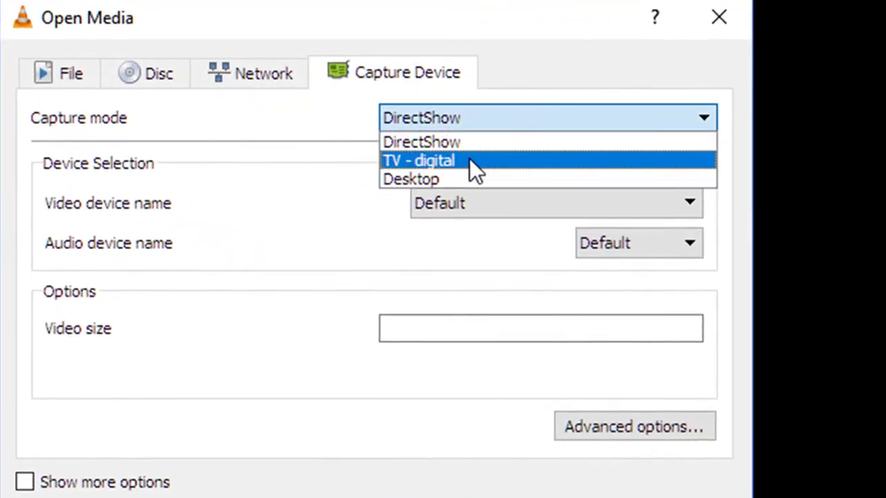
left_click(425, 178)
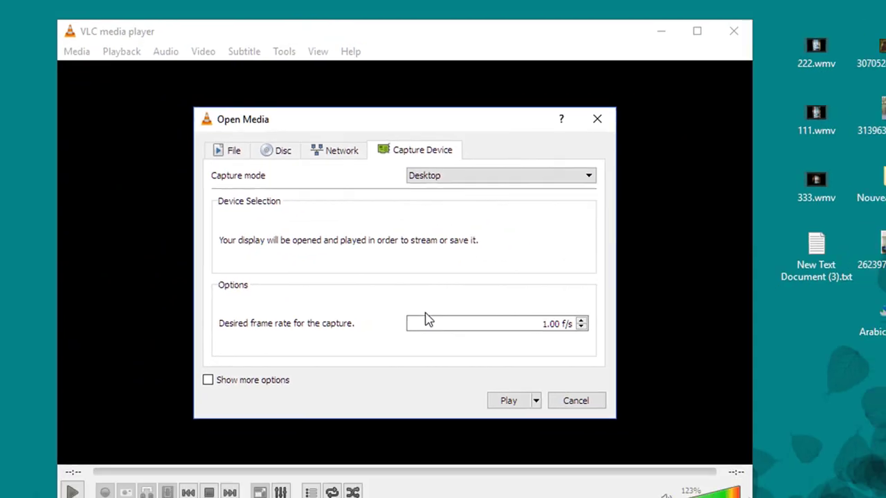
left_click_drag(545, 323, 535, 324)
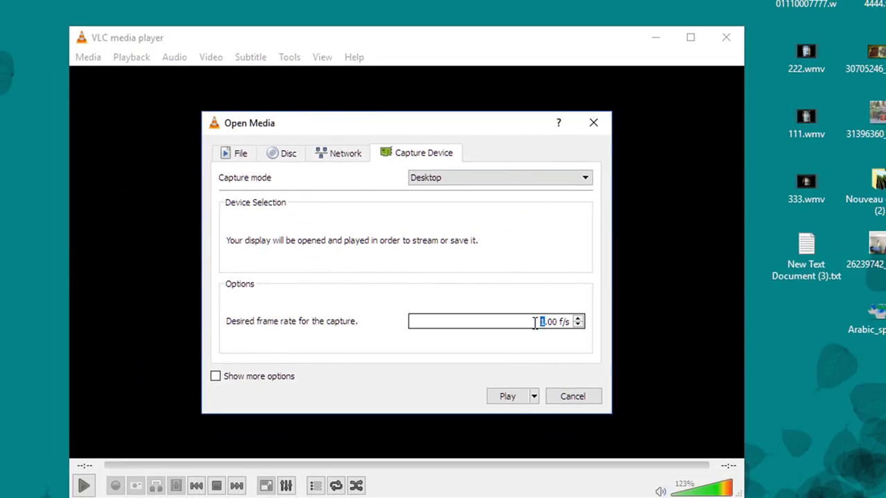
type("25")
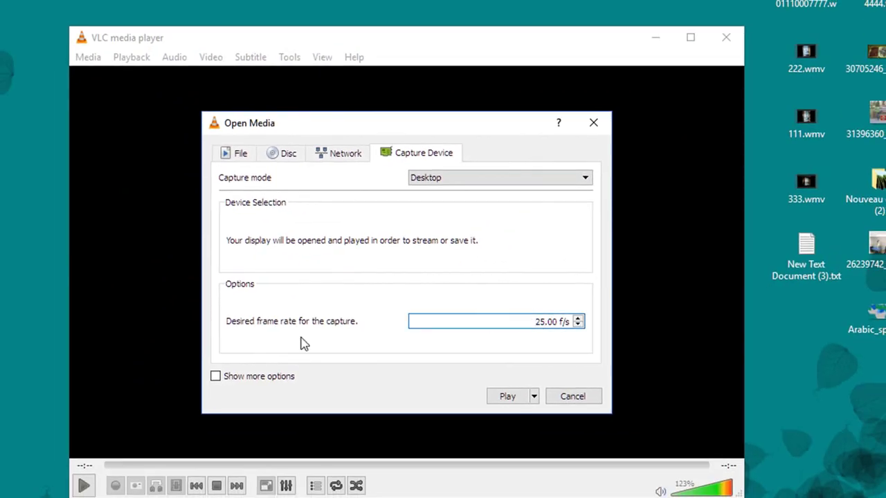
Show more options and start playing the screen:// desktop capture
left_click(216, 376)
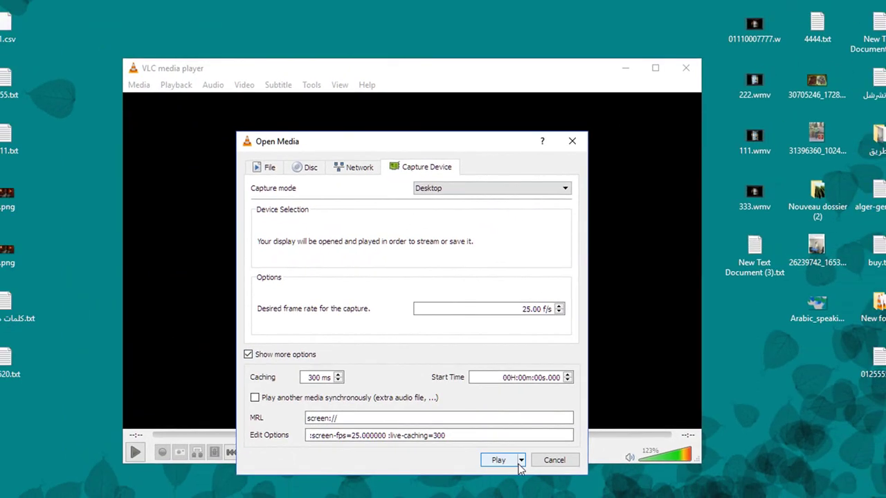
left_click(523, 464)
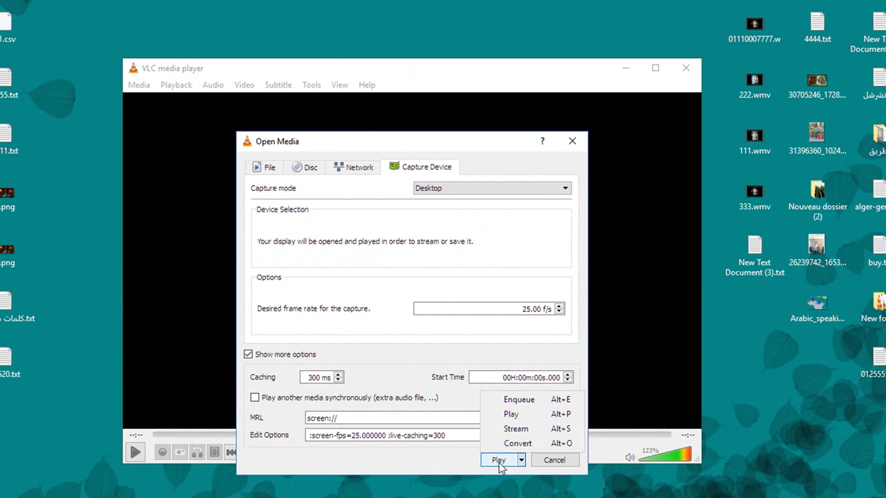
left_click(500, 462)
left_click(500, 461)
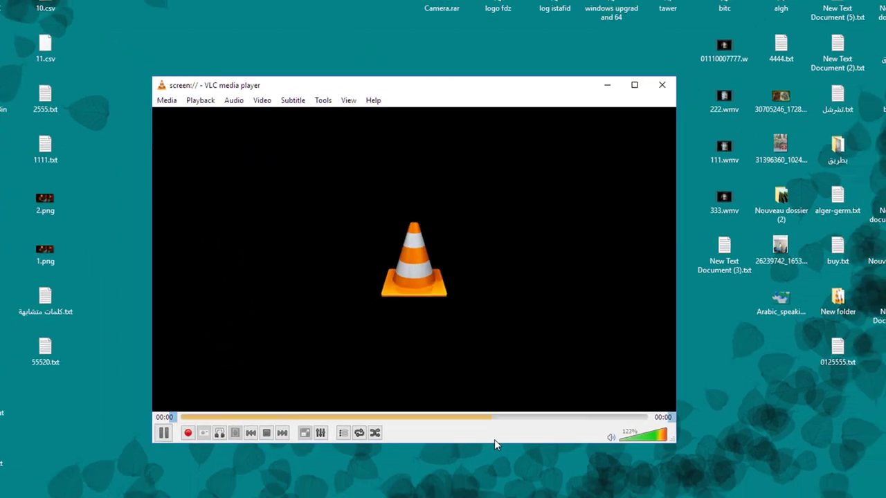
Maximize and restore the VLC capture window, bring it back from the taskbar, and close it
left_click_drag(689, 98, 491, 6)
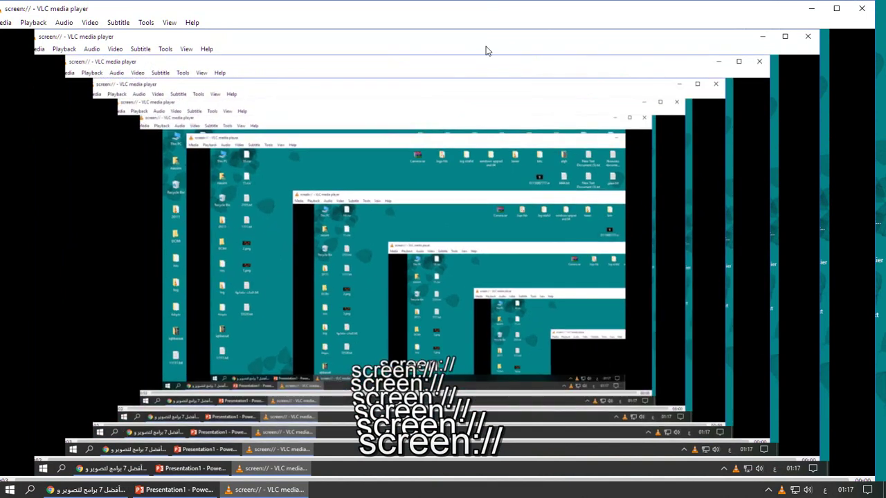
left_click(836, 8)
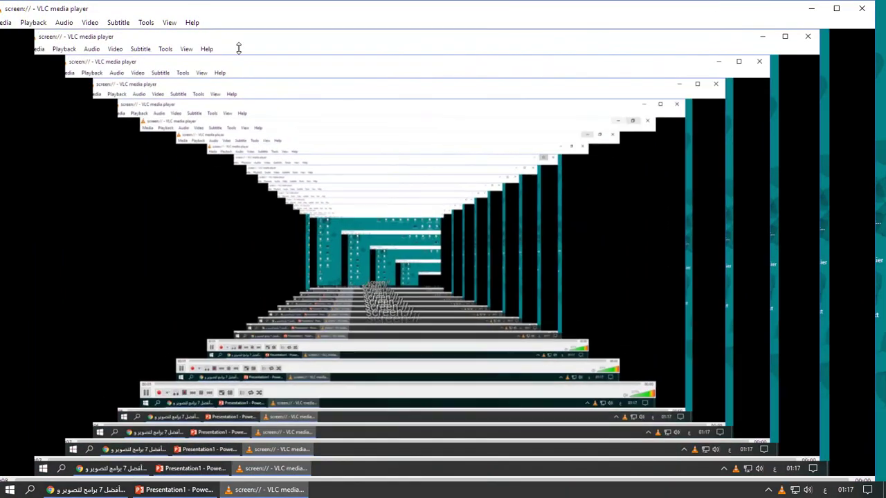
left_click_drag(198, 9, 198, 156)
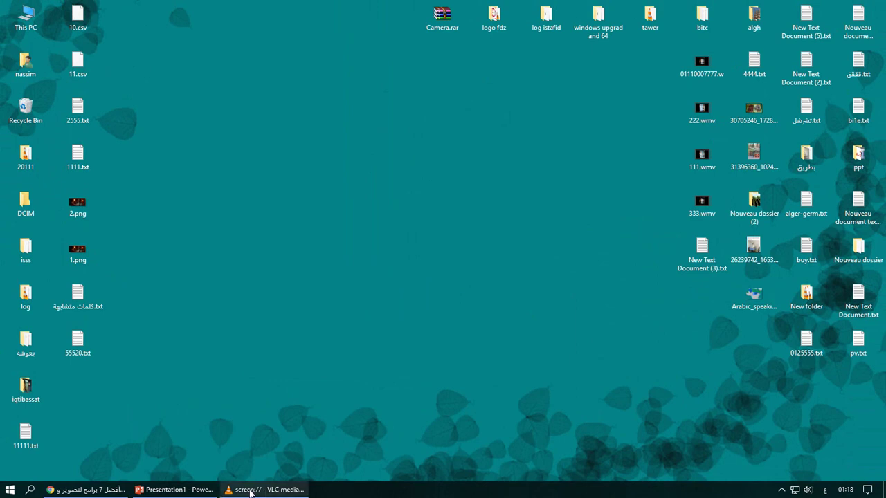
left_click(251, 493)
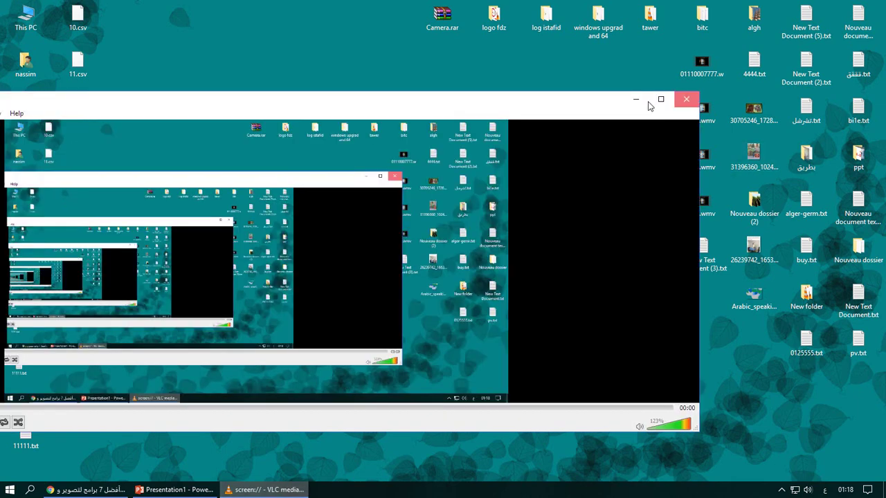
left_click(687, 101)
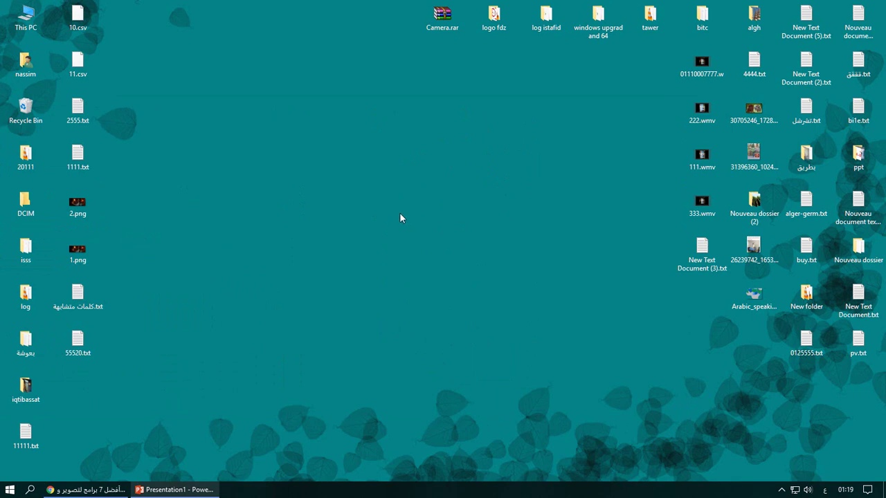
From the user folder's Videos, play the 527 MB vlc-record .avi file in VLC, then close it
double_click(25, 62)
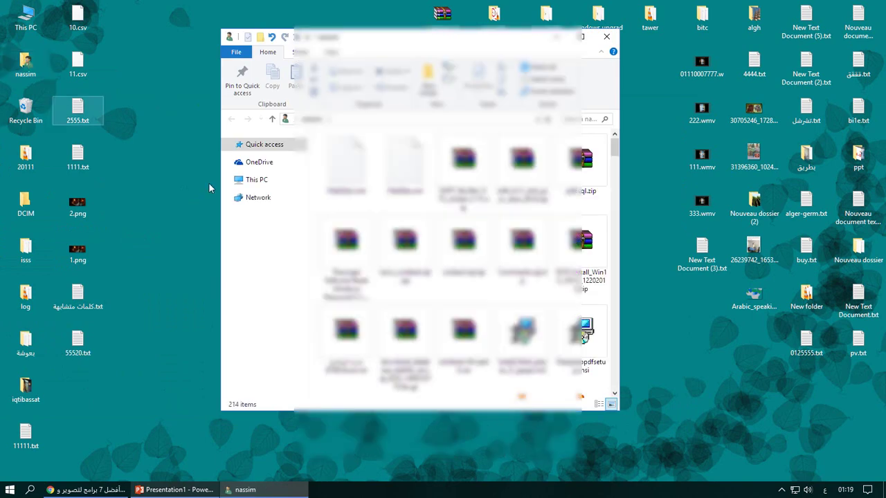
left_click_drag(615, 154, 616, 408)
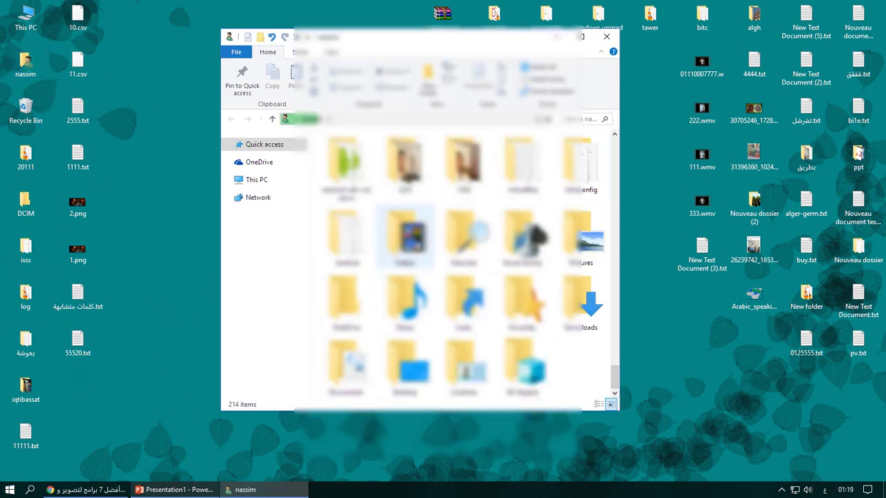
double_click(407, 236)
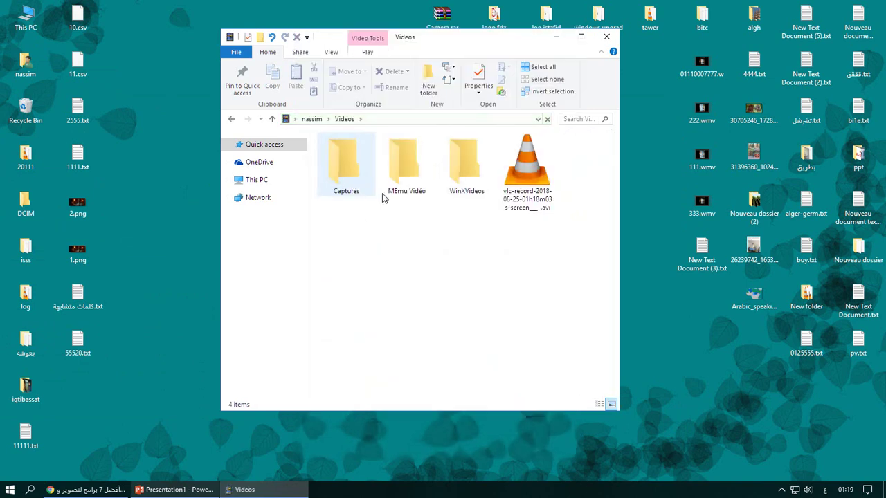
mouse_move(526, 173)
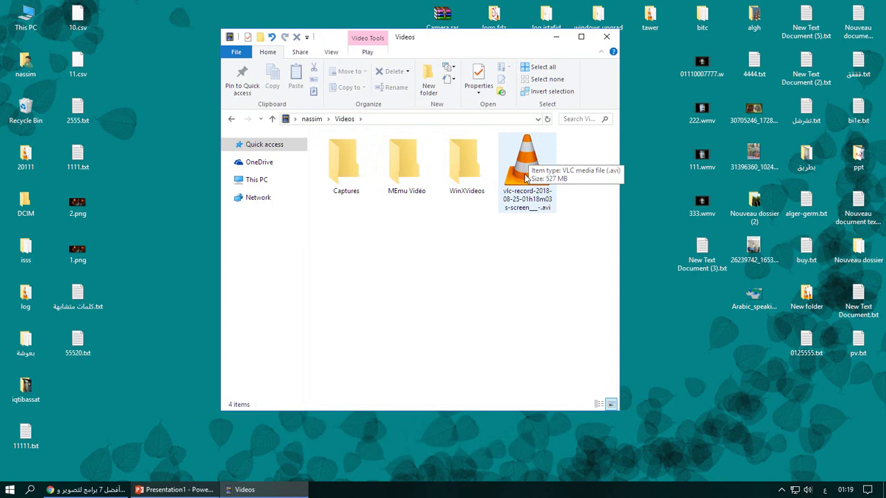
left_click(526, 179)
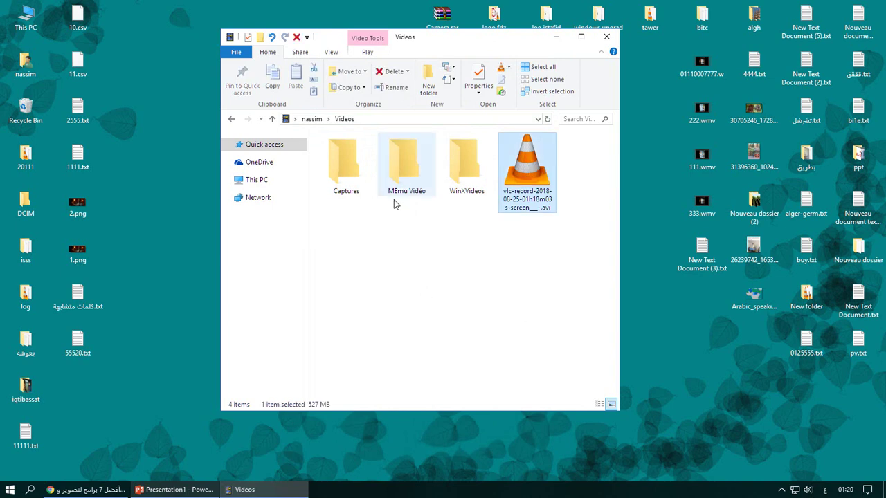
double_click(528, 171)
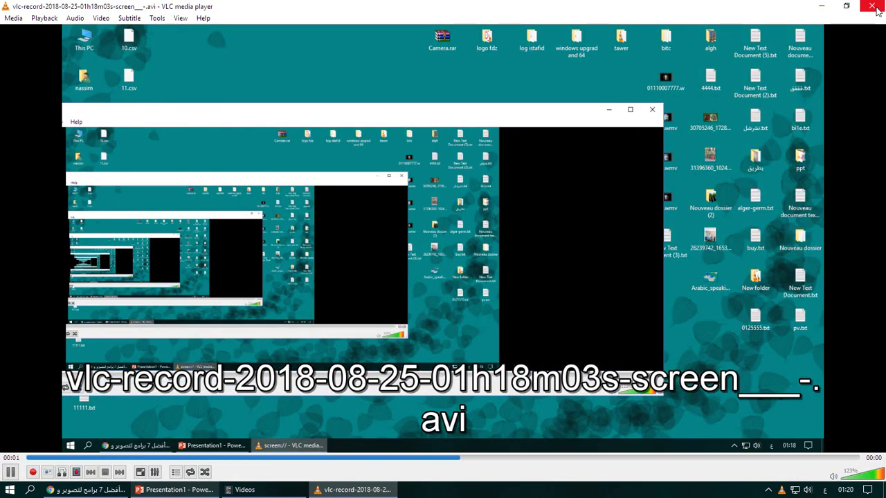
left_click(872, 6)
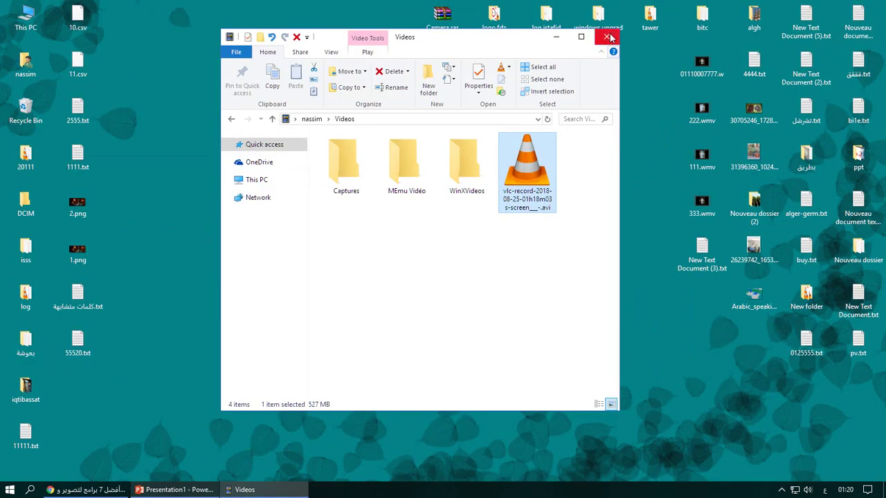
Close Explorer, restore PowerPoint, and start Screen Recording from the Insert tab
left_click(608, 37)
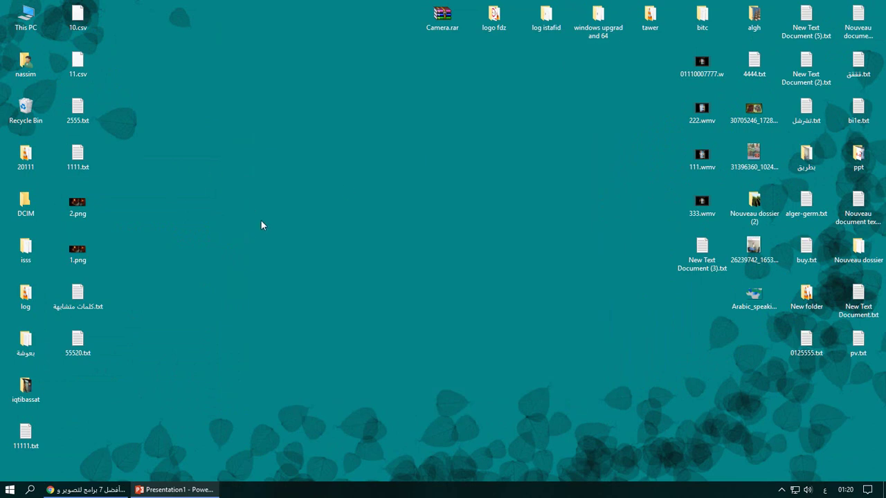
mouse_move(175, 489)
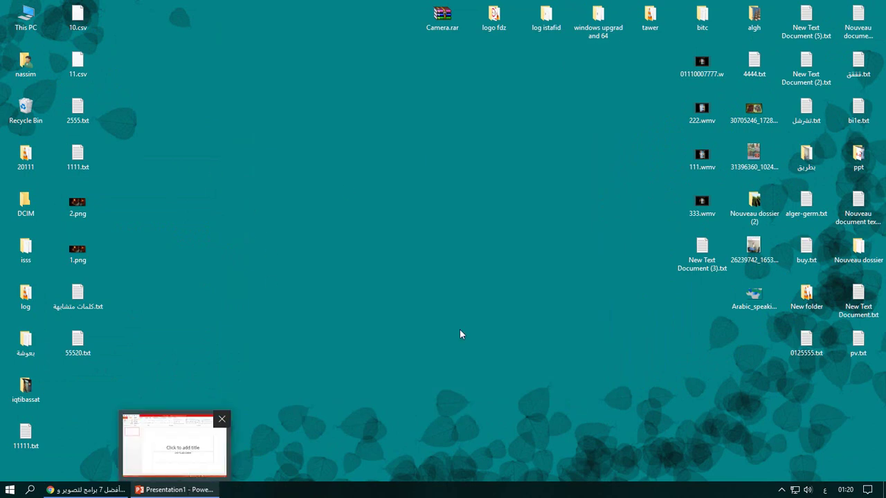
left_click(209, 487)
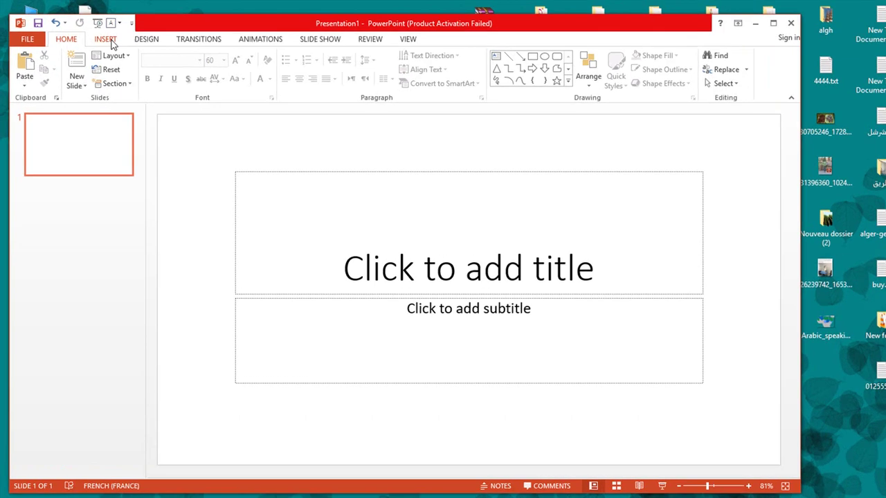
left_click(99, 36)
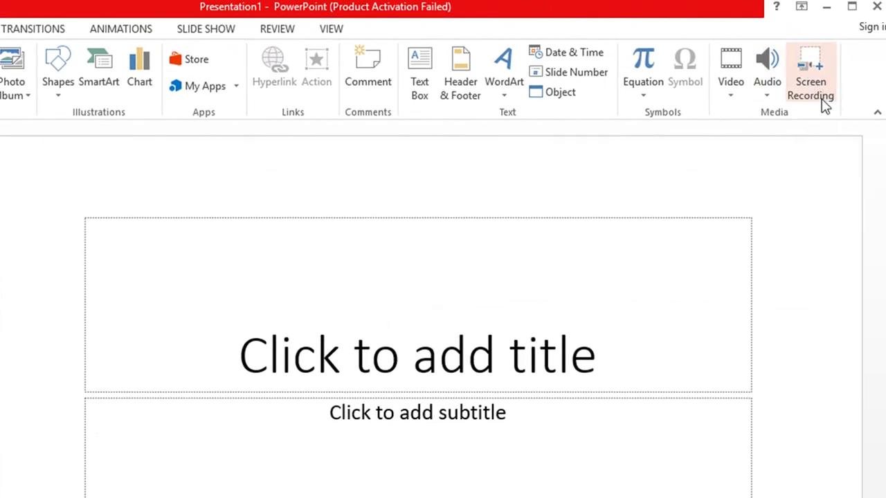
left_click(813, 83)
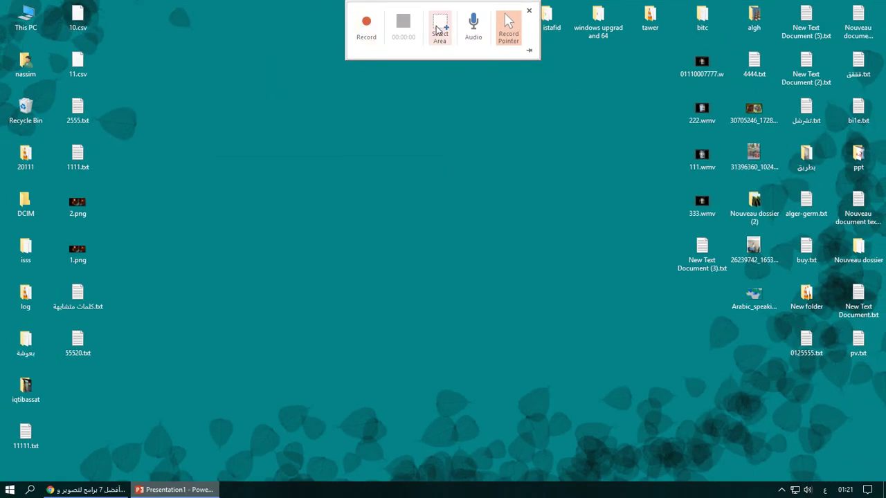
Select the whole screen as the area, record about 12 seconds, then stop to insert the video
left_click(440, 27)
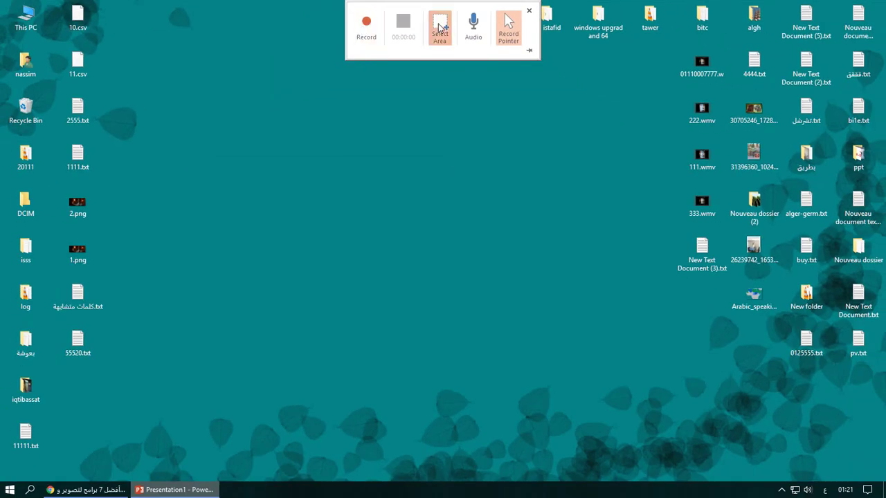
mouse_move(878, 4)
left_mouse_down()
mouse_move(5, 459)
mouse_move(7, 477)
left_mouse_up()
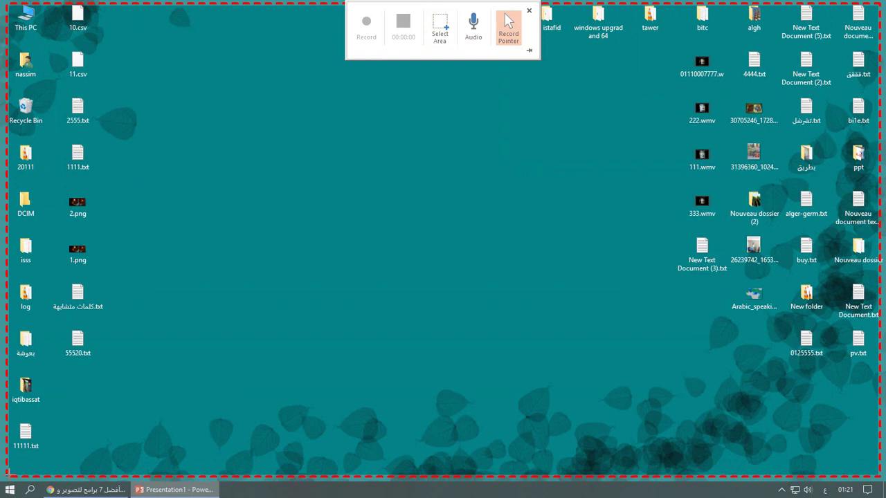
left_click(8, 490)
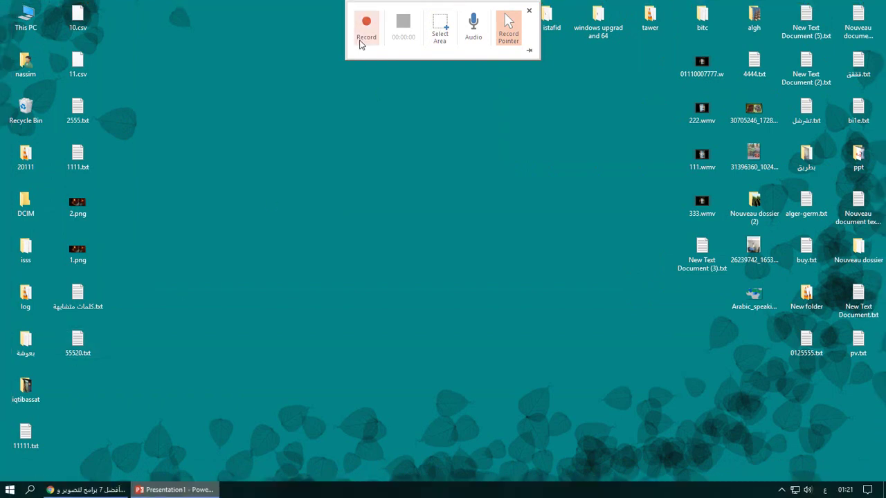
left_click(364, 29)
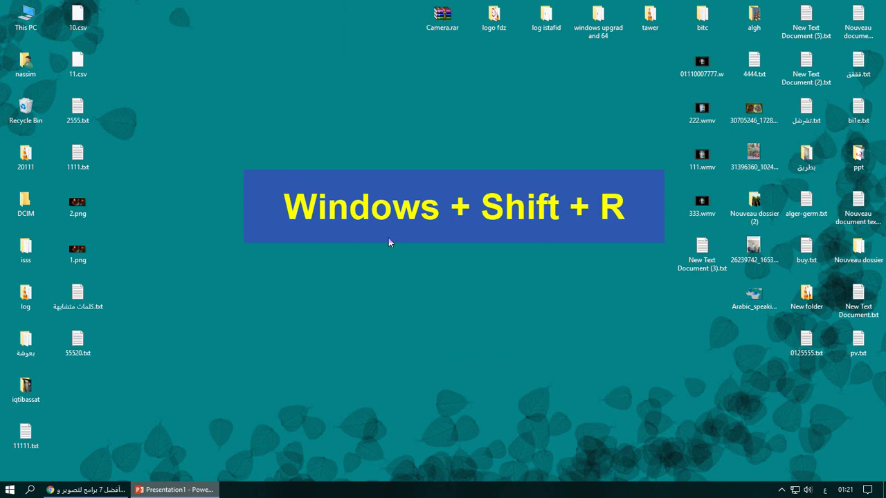
key("super+shift+r")
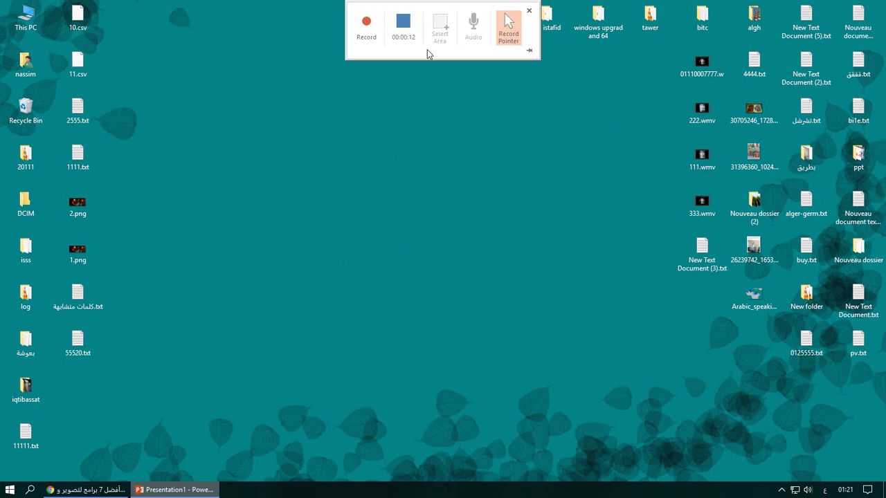
left_click(407, 26)
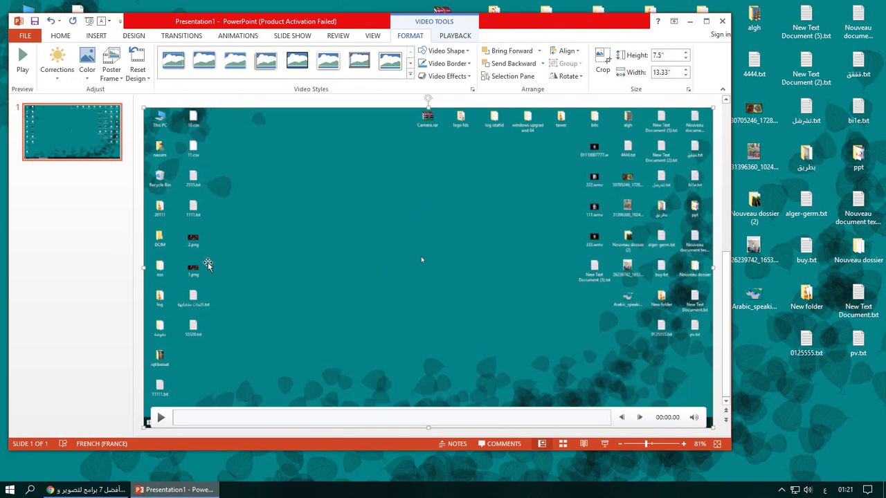
Use Save Media as to export the slide video as Media2.mp4 on the Desktop, then minimize PowerPoint
left_click(90, 36)
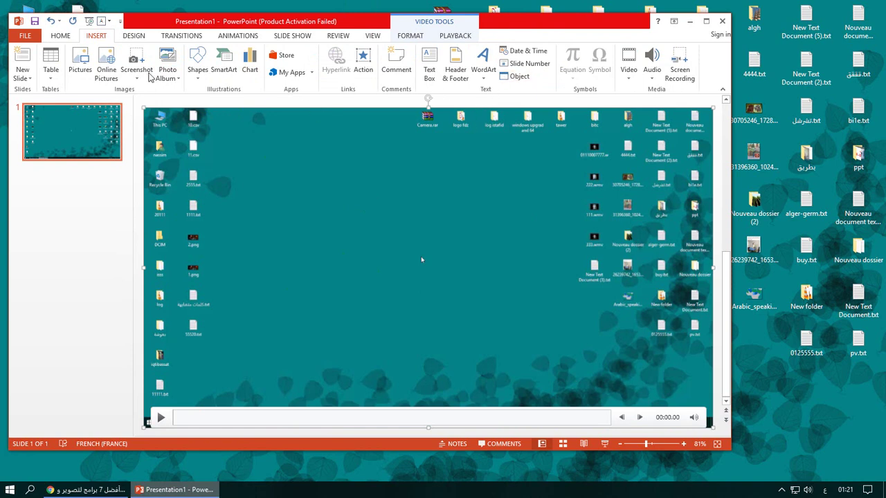
left_click(61, 36)
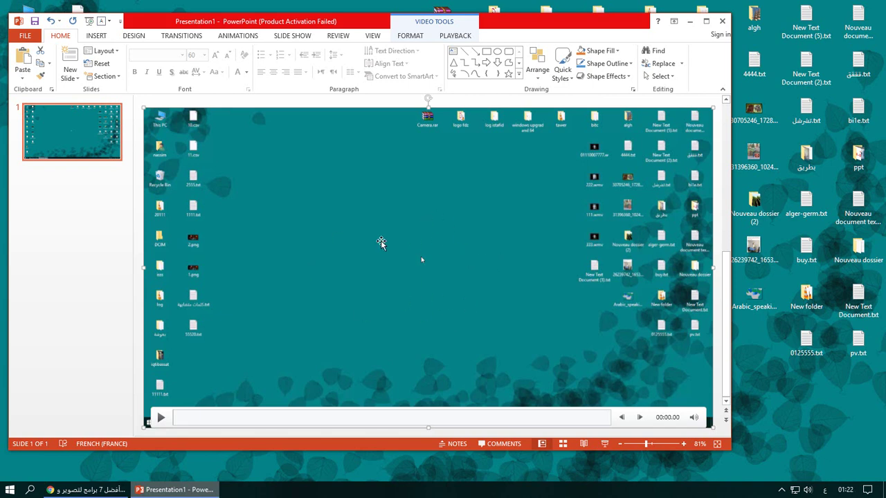
right_click(456, 239)
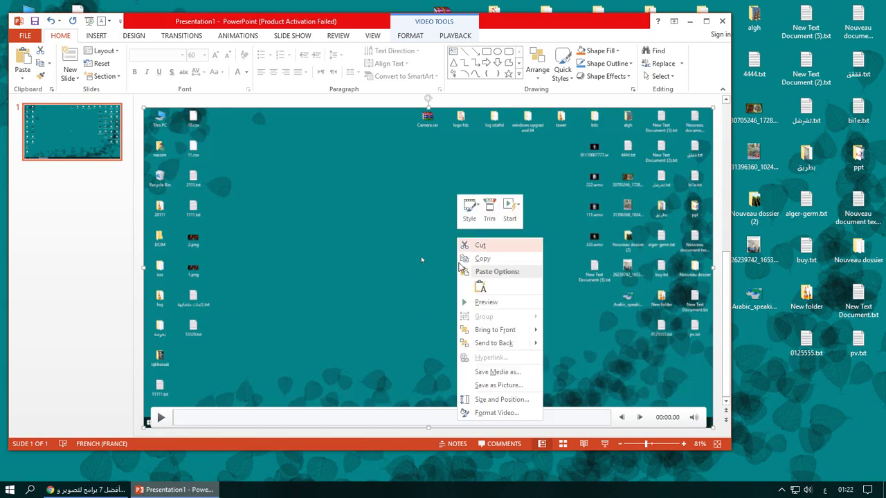
left_click(495, 374)
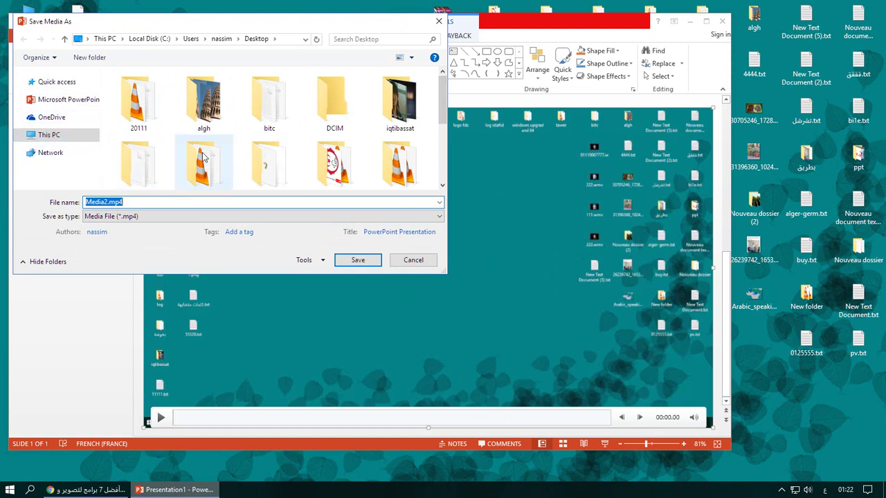
left_click(354, 263)
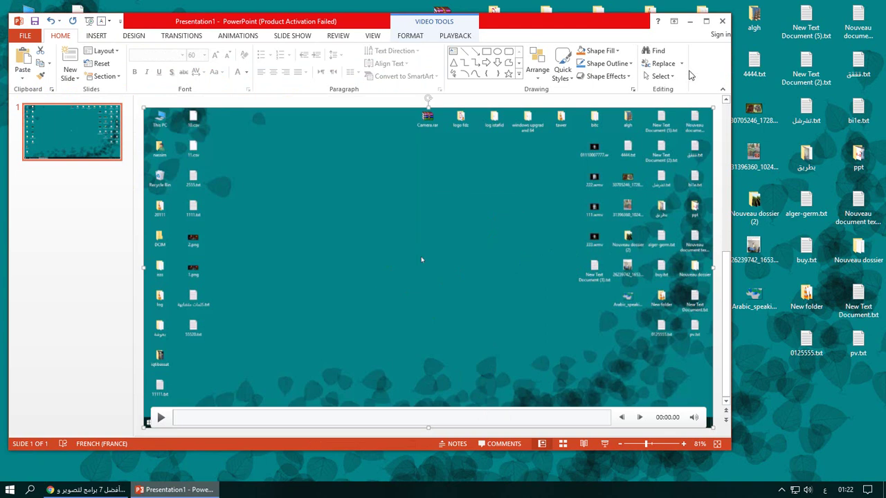
left_click(691, 22)
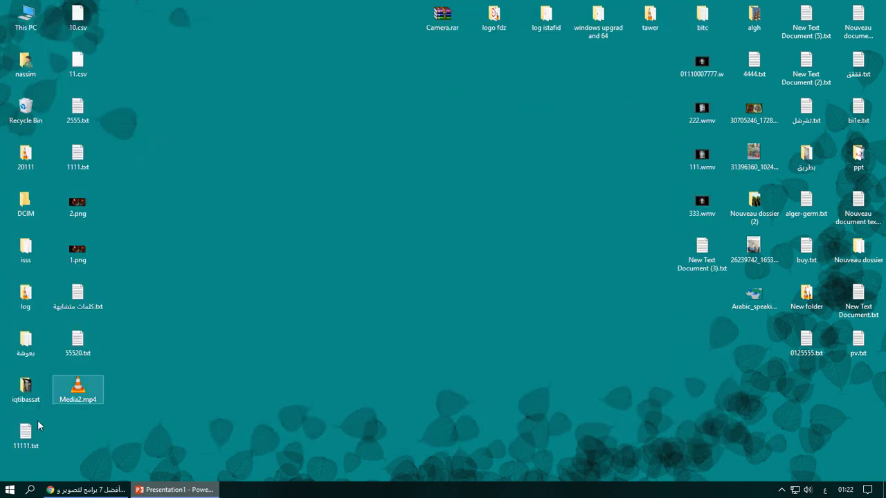
Move Media2.mp4 to the desktop centre and play it in VLC
left_click_drag(77, 399, 200, 361)
left_click_drag(447, 170, 448, 170)
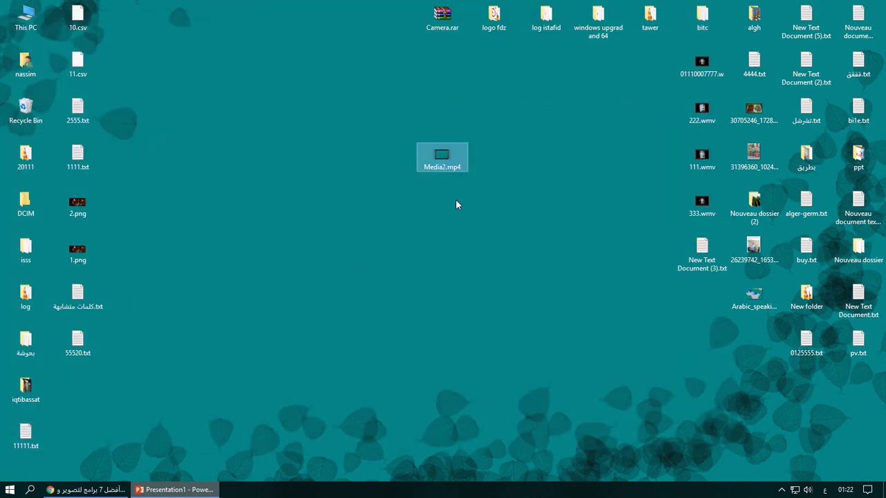
double_click(437, 155)
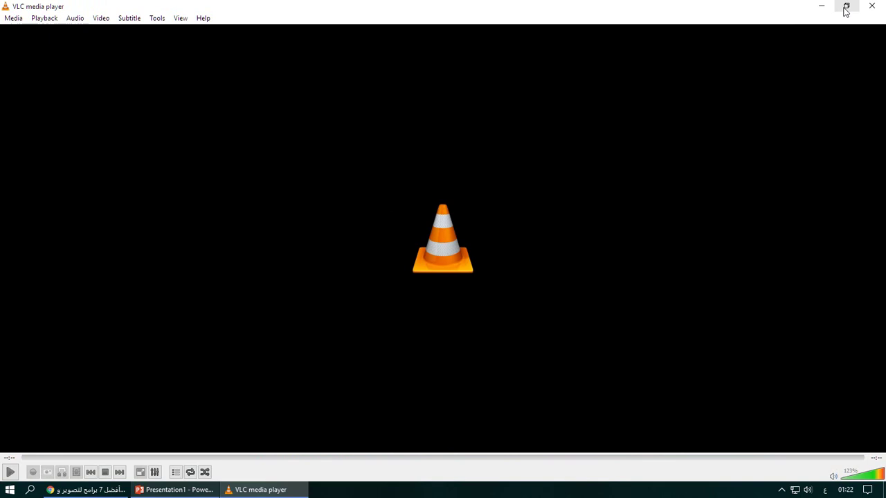
Restore and close the VLC player, then bring up PowerPoint and minimize it again
left_click(845, 6)
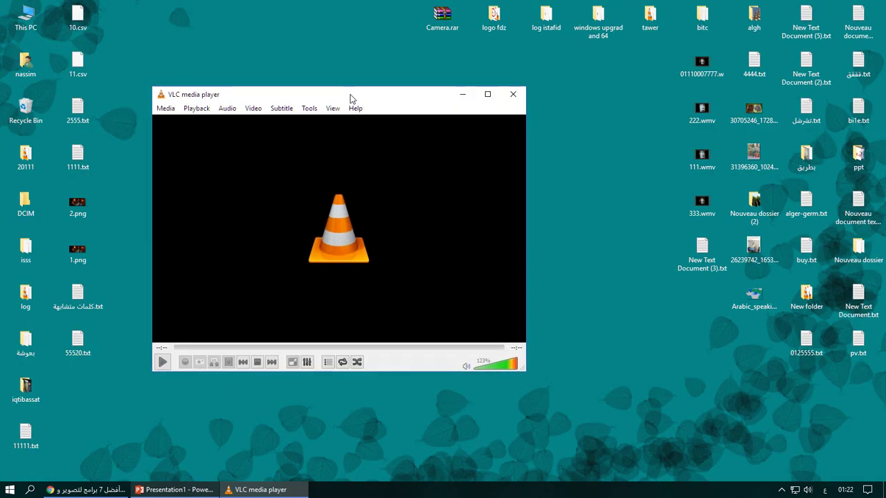
left_click_drag(350, 94, 352, 83)
left_click(520, 86)
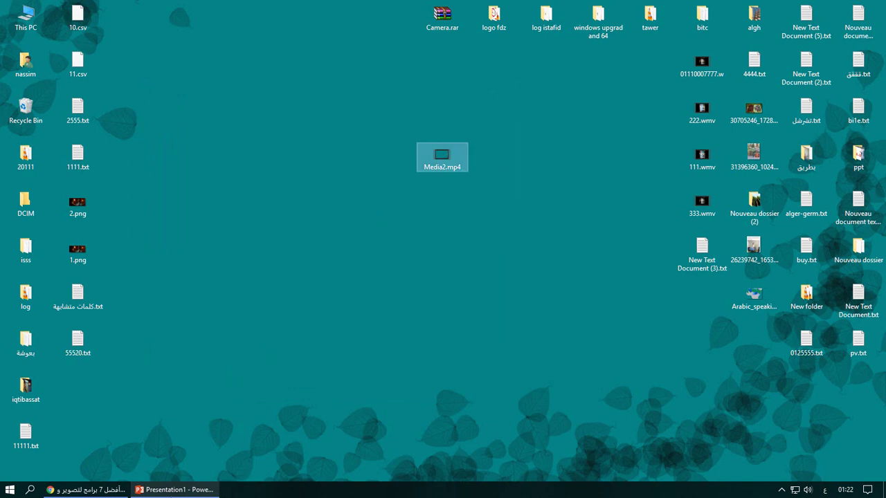
left_click(165, 491)
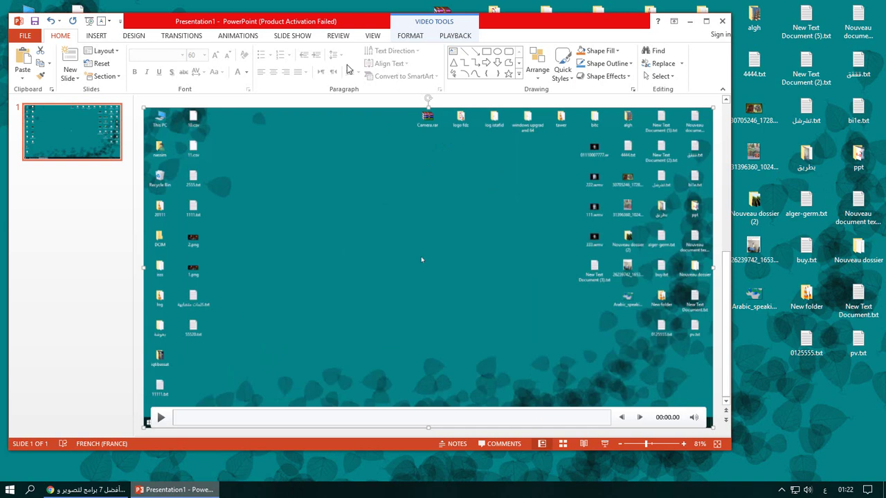
key("super+d")
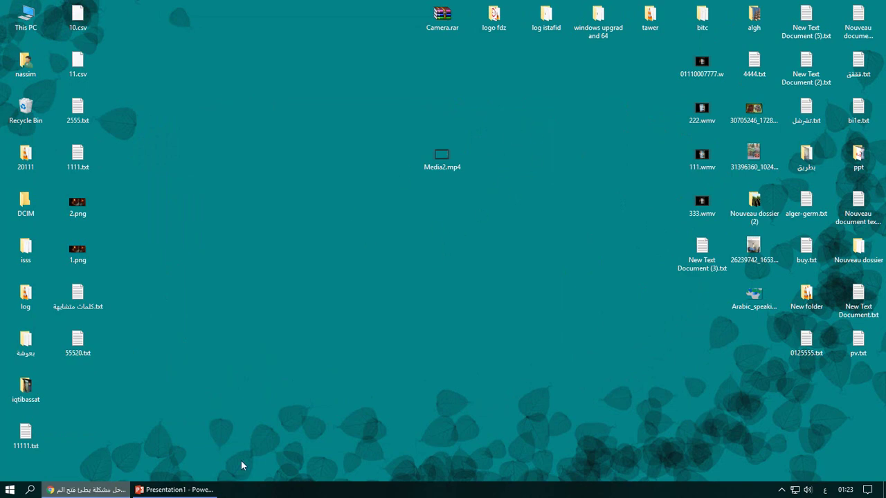
Restore the Chrome YouTube page, subscribe to the tutorial's channel, and minimize the browser
left_click(93, 490)
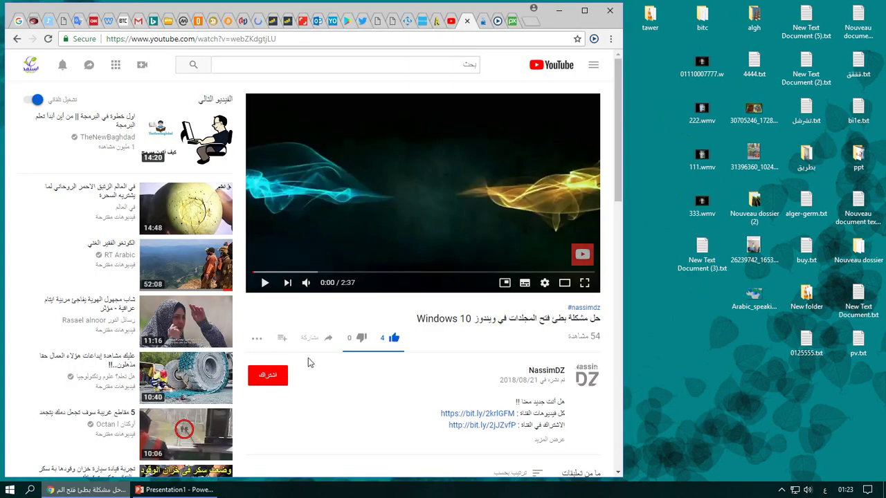
left_click(269, 378)
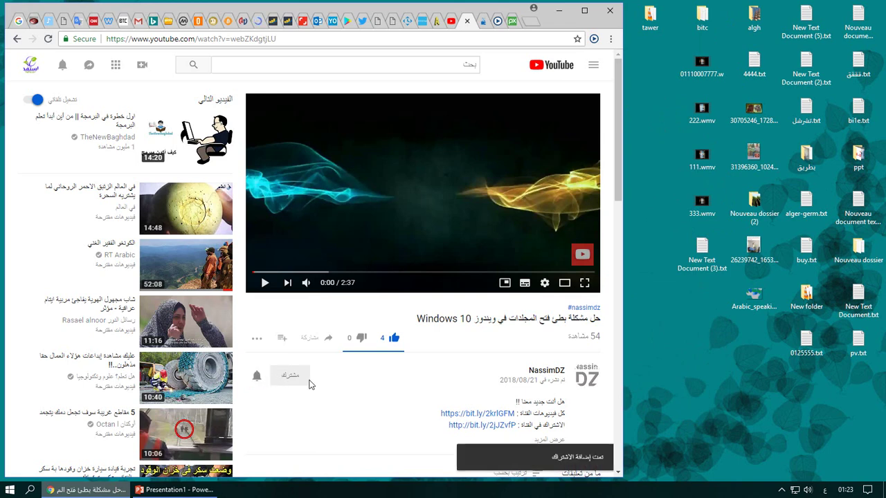
left_click(559, 11)
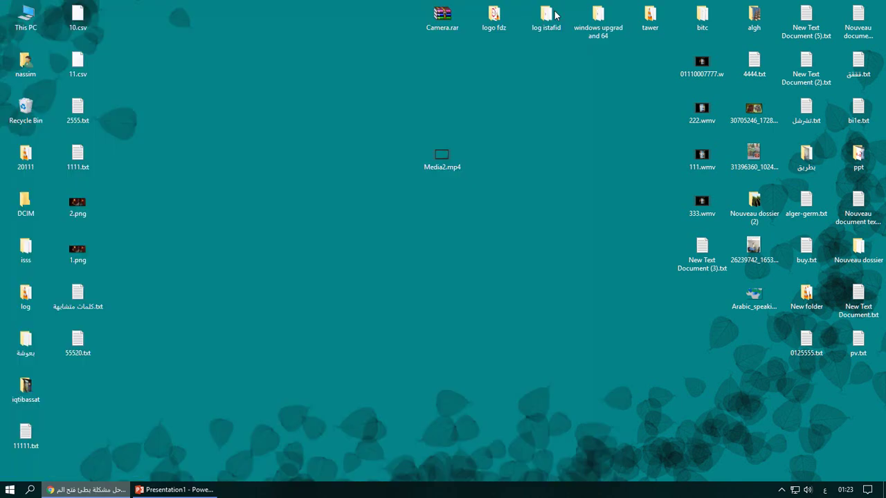